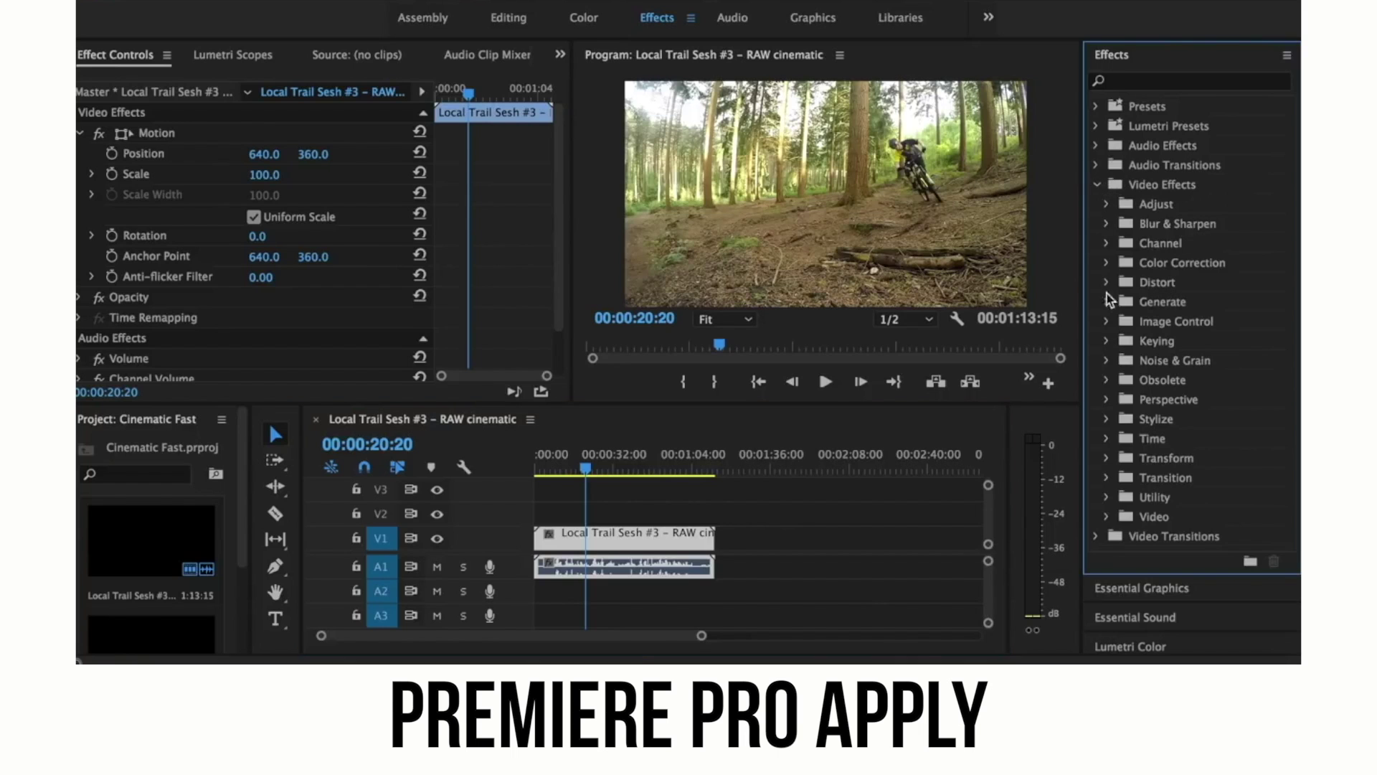
Step: Apply Lumetri Color from Color Correction to the V1 Local Trail Sesh clip and expand Basic Correction
left_click(1108, 262)
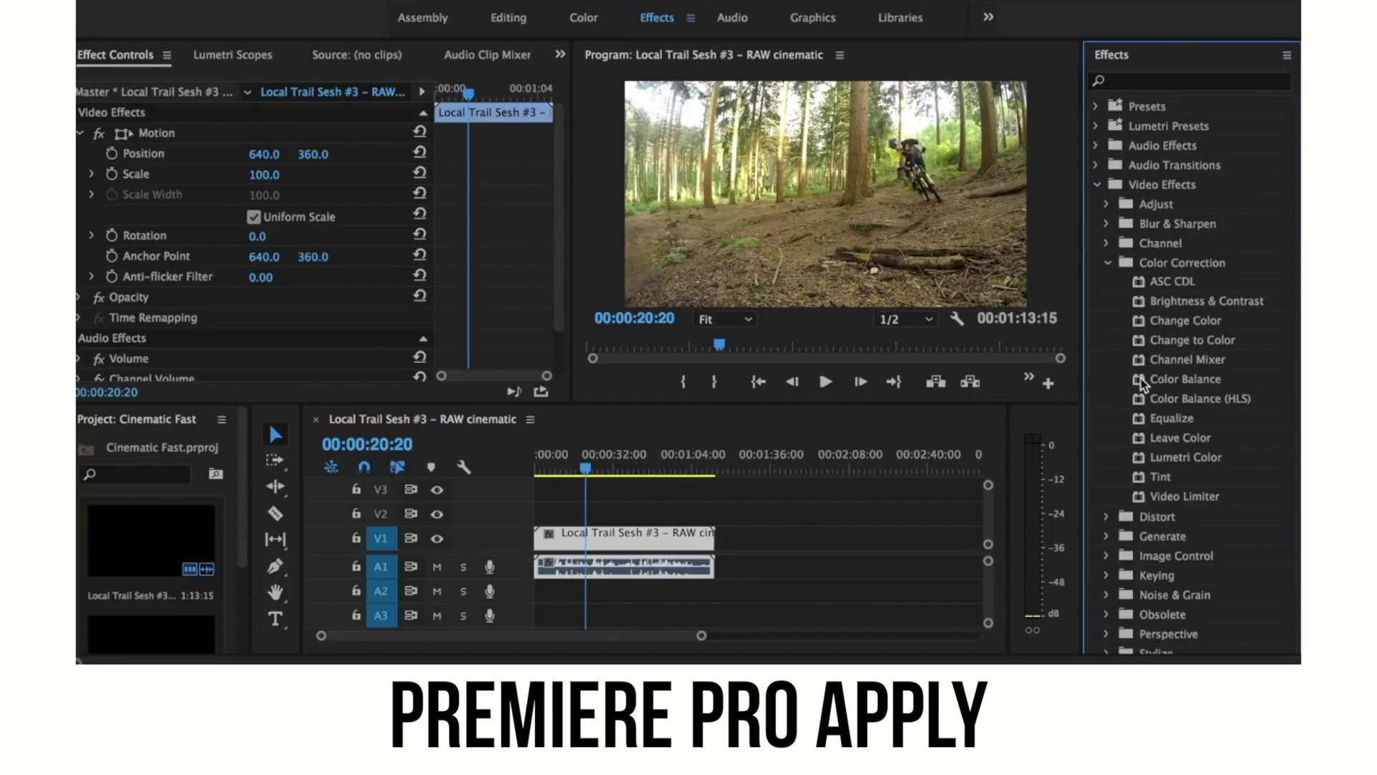
left_click_drag(1191, 454, 641, 544)
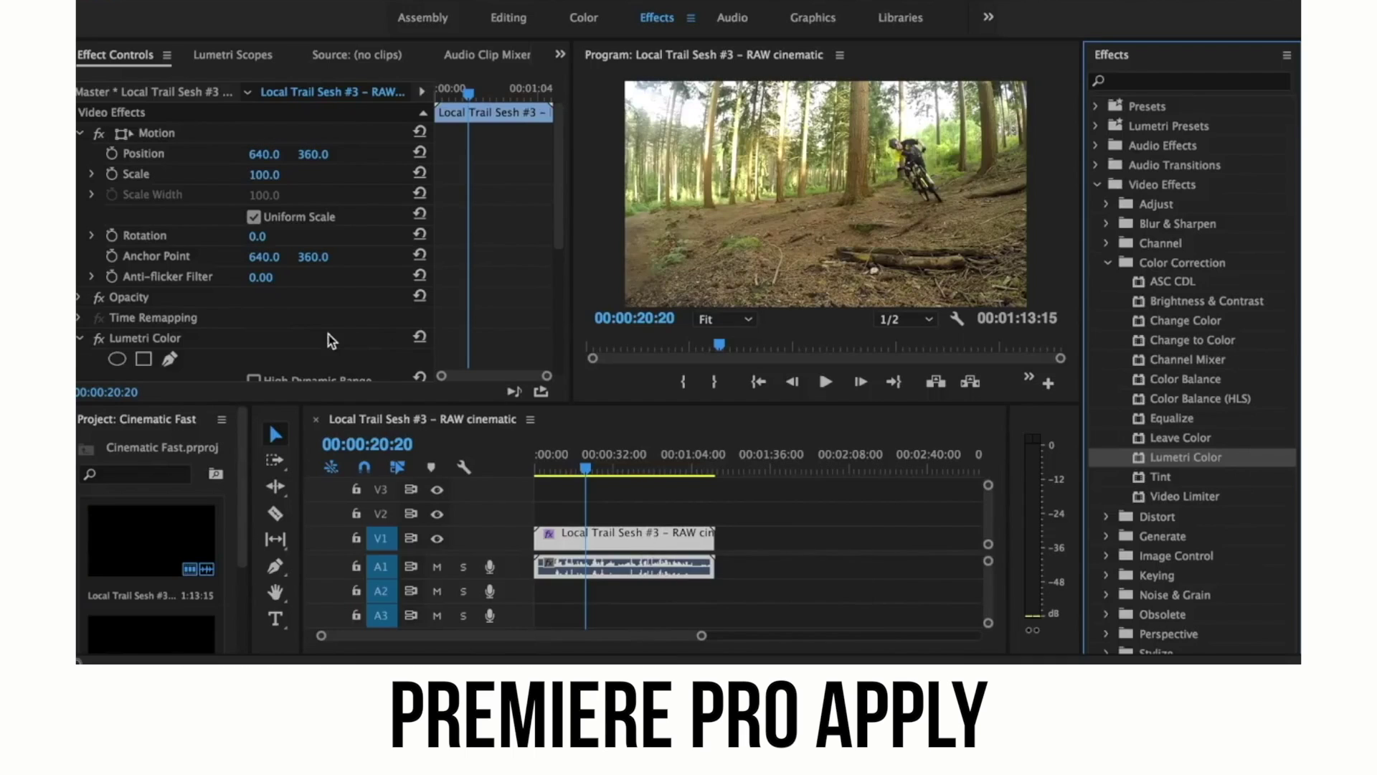
scroll(334, 341, "down", 2)
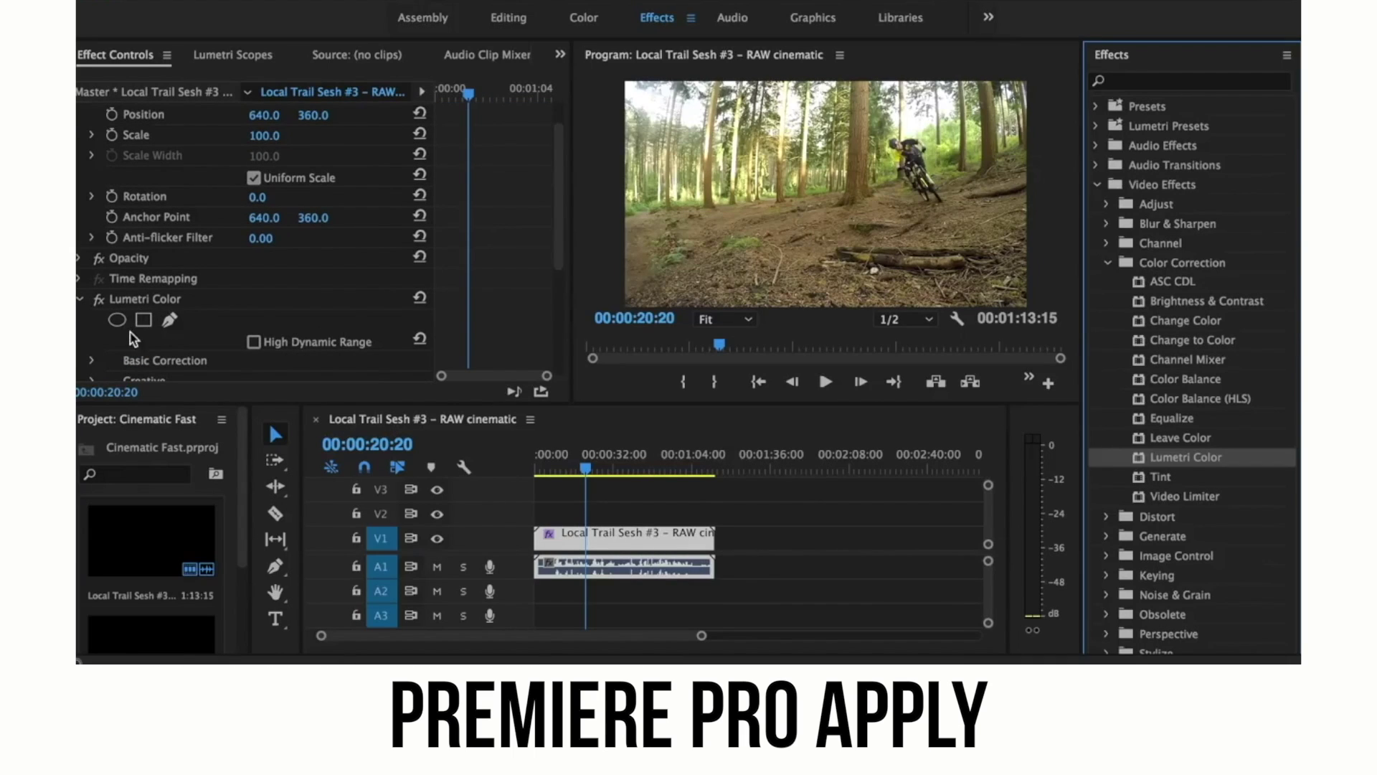
scroll(103, 366, "down", 3)
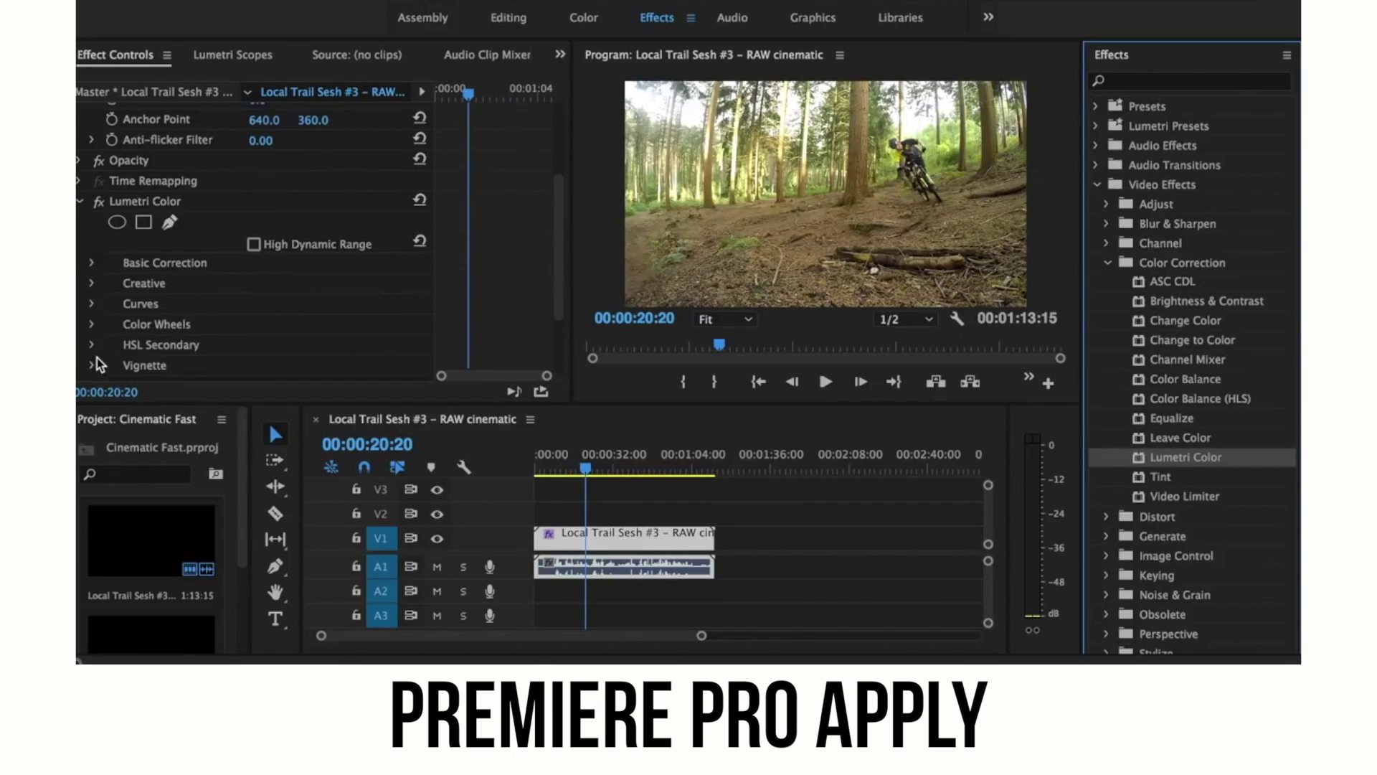
left_click(92, 262)
scroll(205, 274, "down", 2)
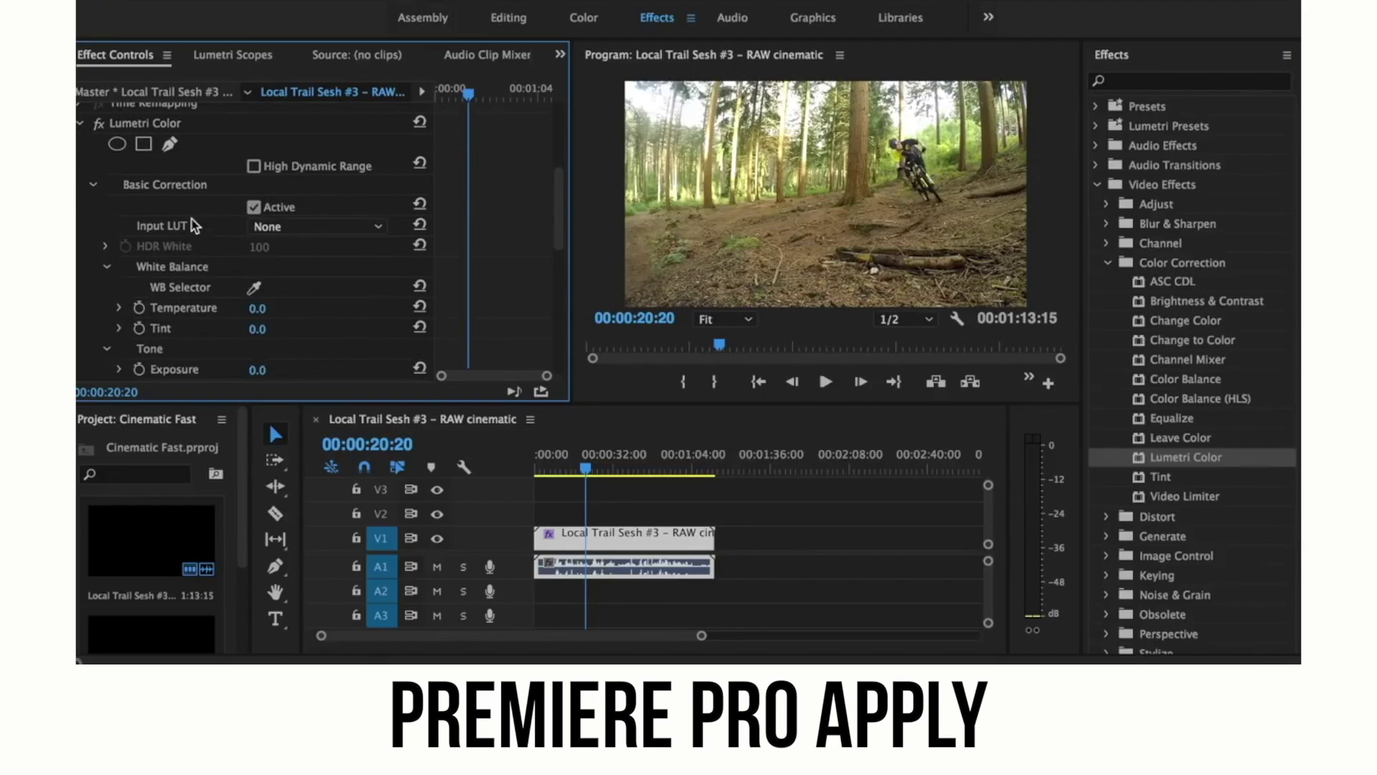
Step: Load A5 (Clean And Blue).cube from Cinematic Fast as the custom Basic Correction Input LUT
left_click(303, 226)
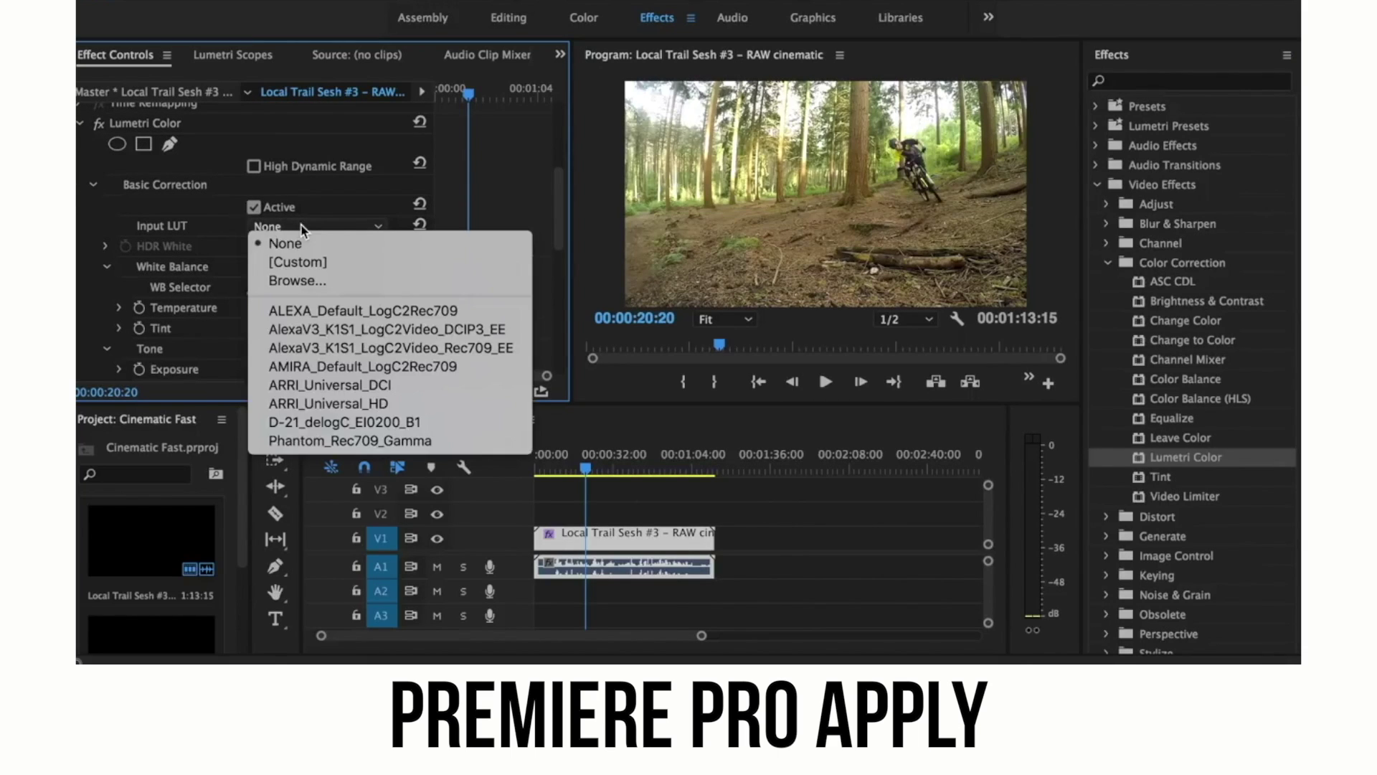
left_click(331, 264)
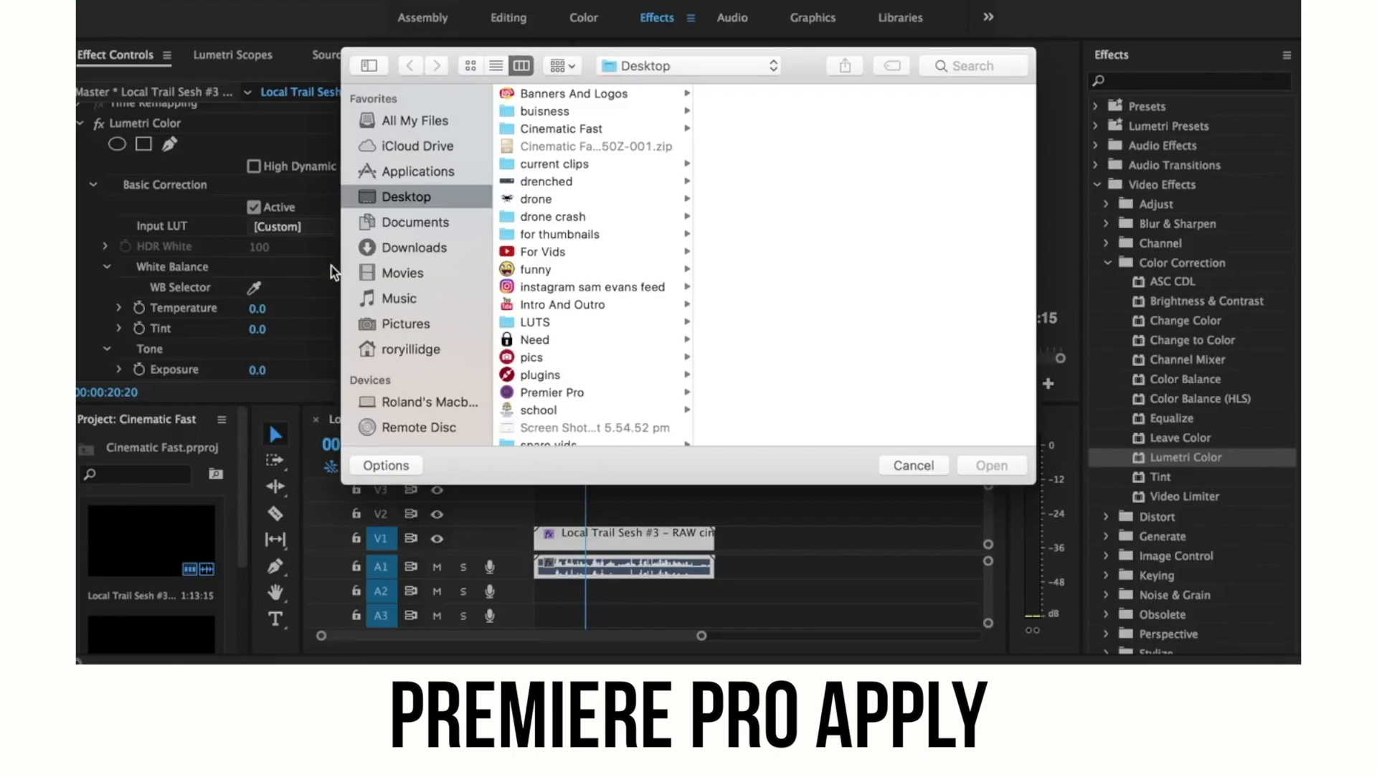
left_click(561, 128)
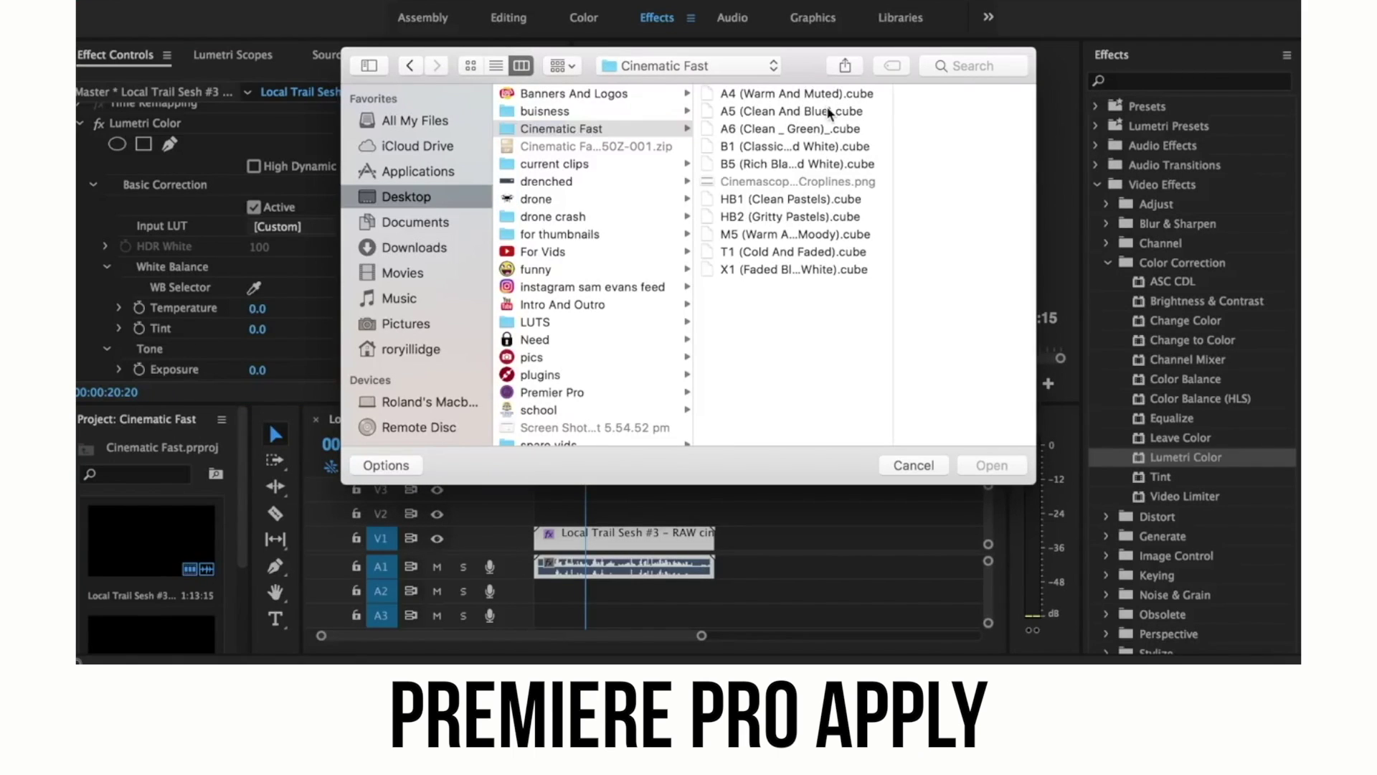
left_click(801, 112)
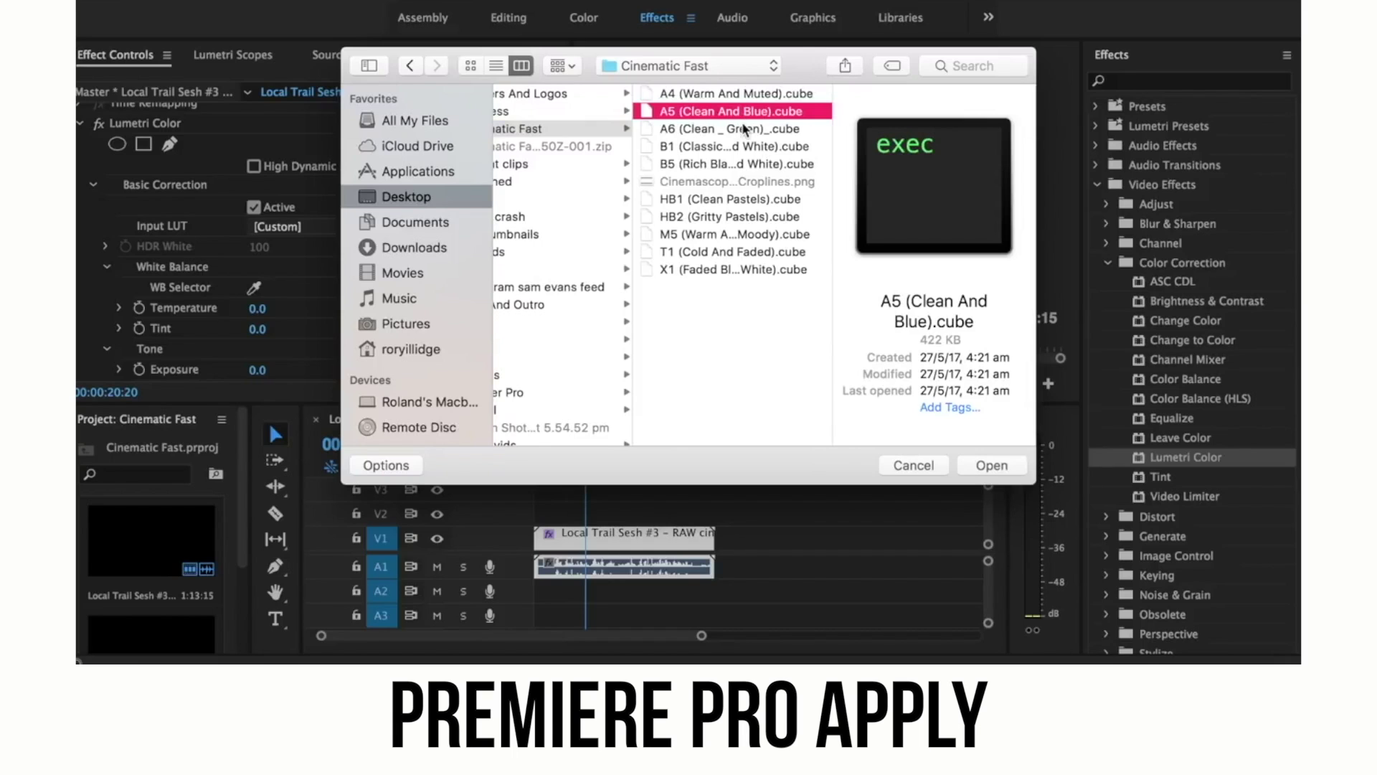
left_click(998, 467)
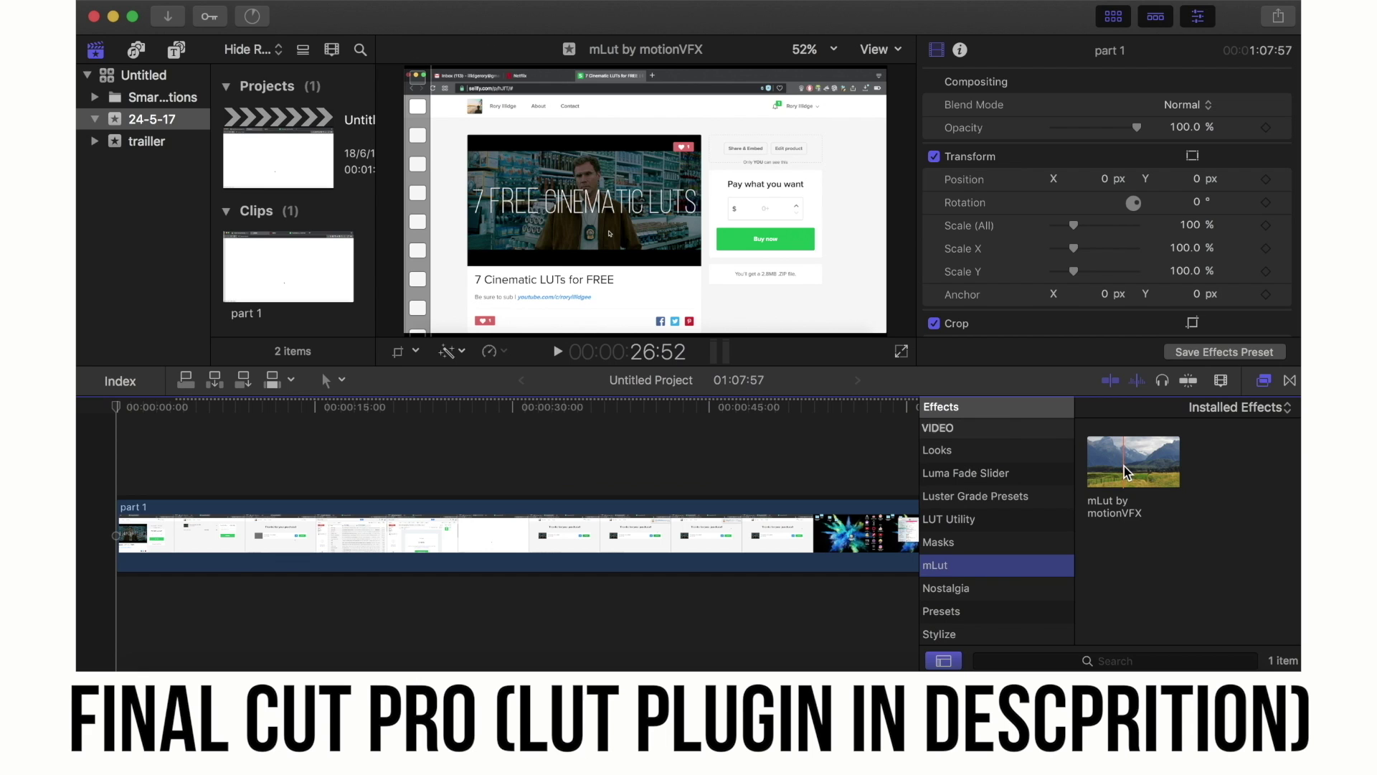
Step: Apply mLut by motionVFX to the part 1 clip and select Teal And Orange.cube in 7 Luts
left_click_drag(891, 497, 645, 533)
left_click(607, 551)
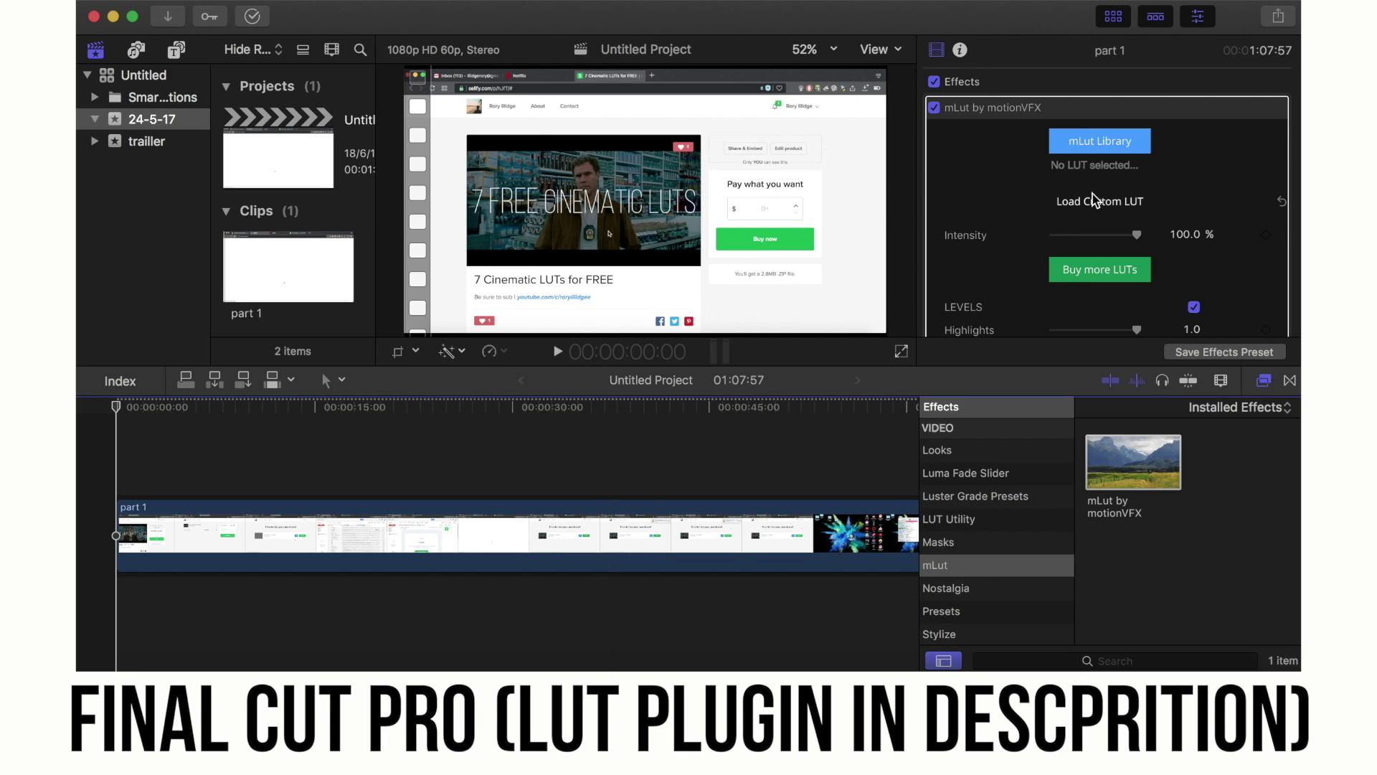
left_click(1100, 201)
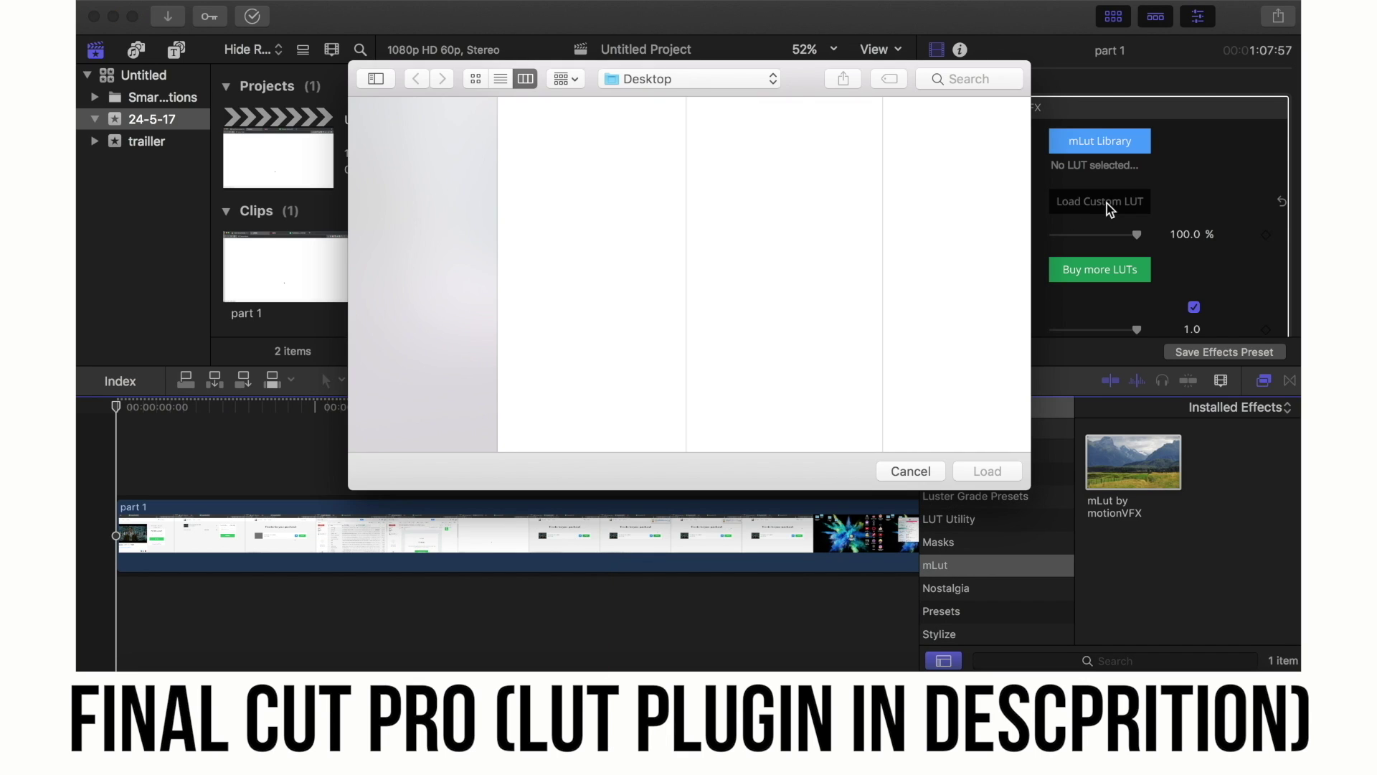
scroll(969, 216, "right", 3)
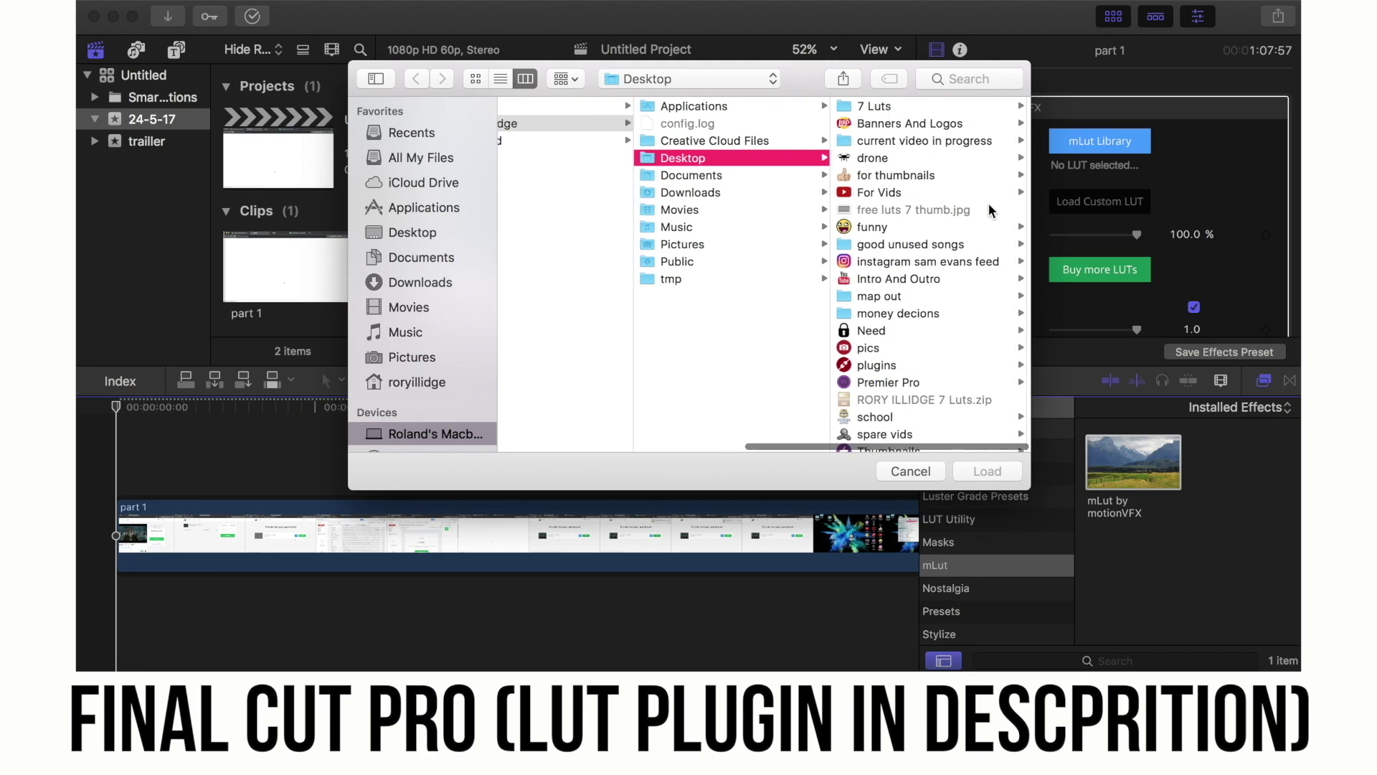
left_click(900, 106)
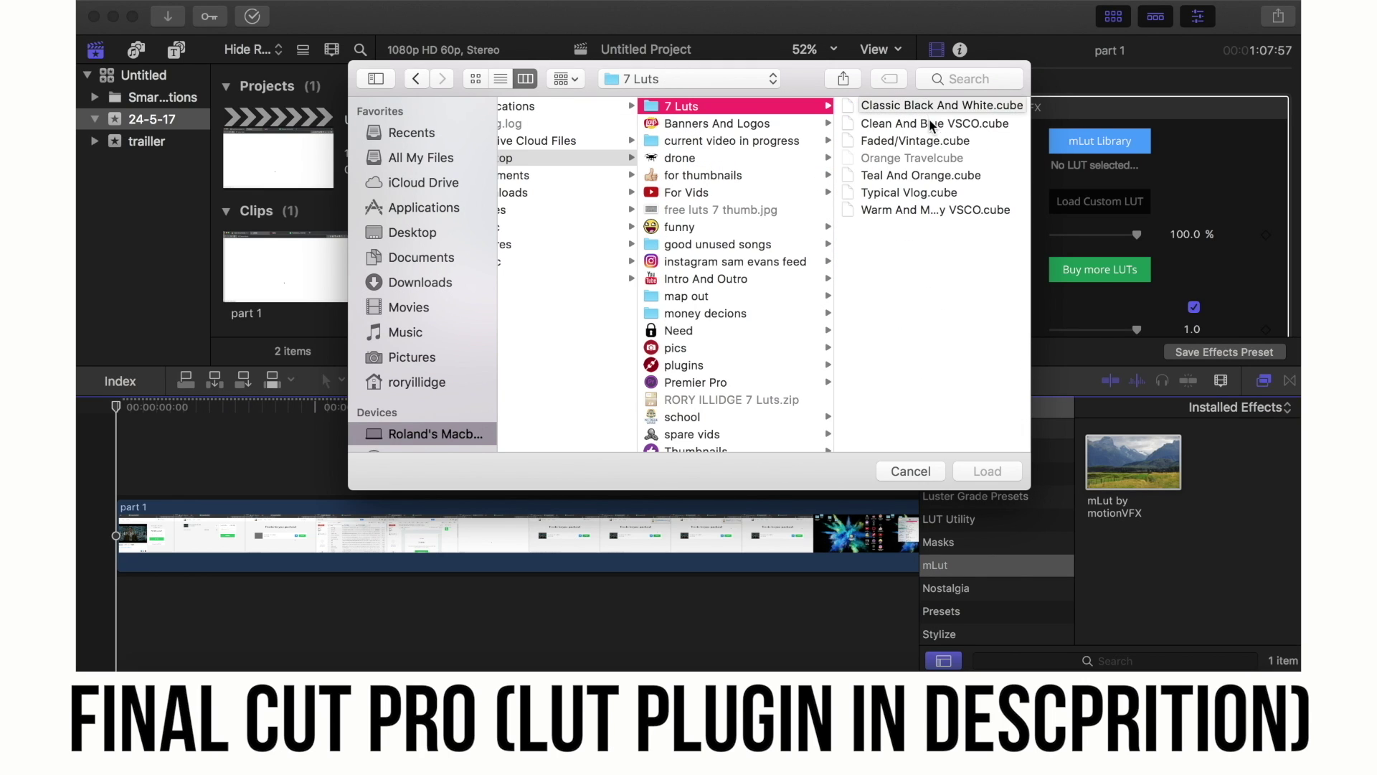
left_click(934, 175)
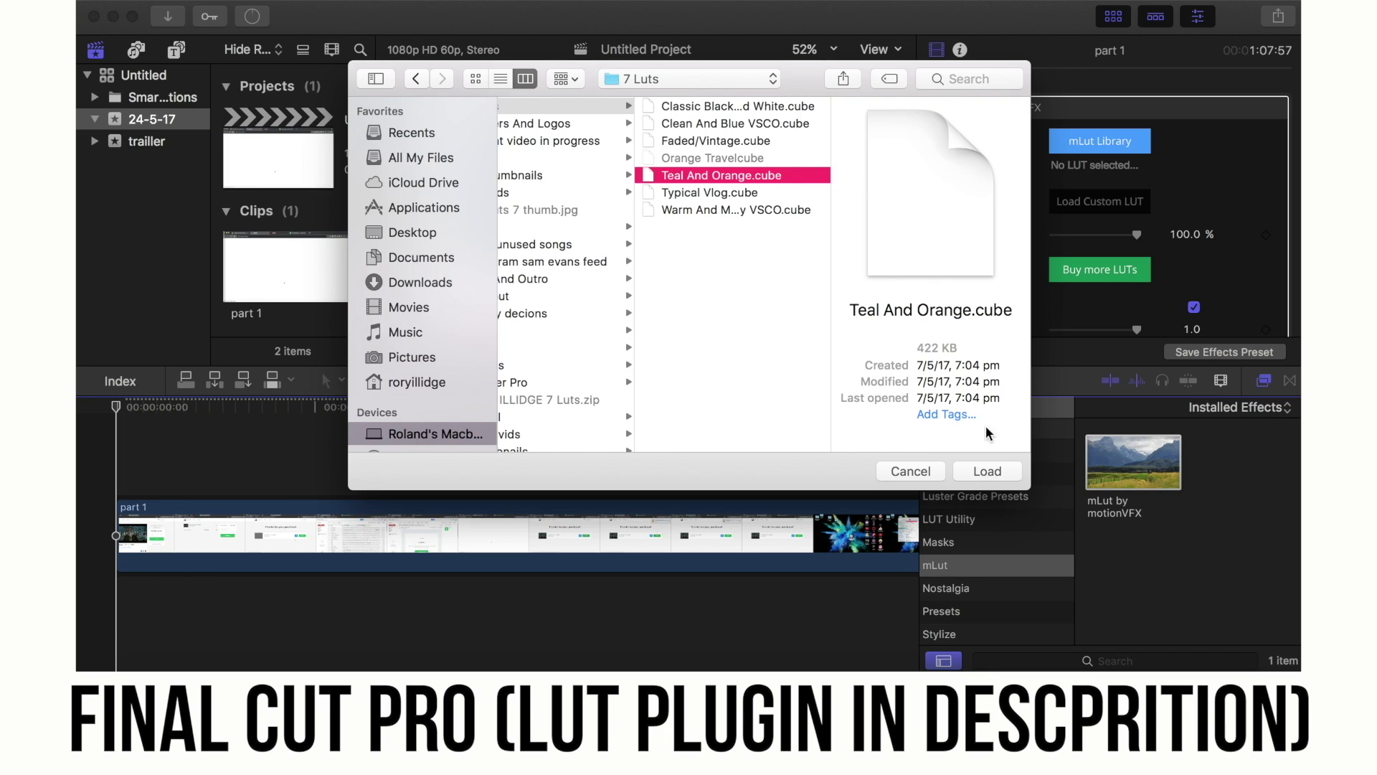
Step: Confirm loading Teal And Orange.cube from the 7 Luts folder into mLut
left_click(989, 472)
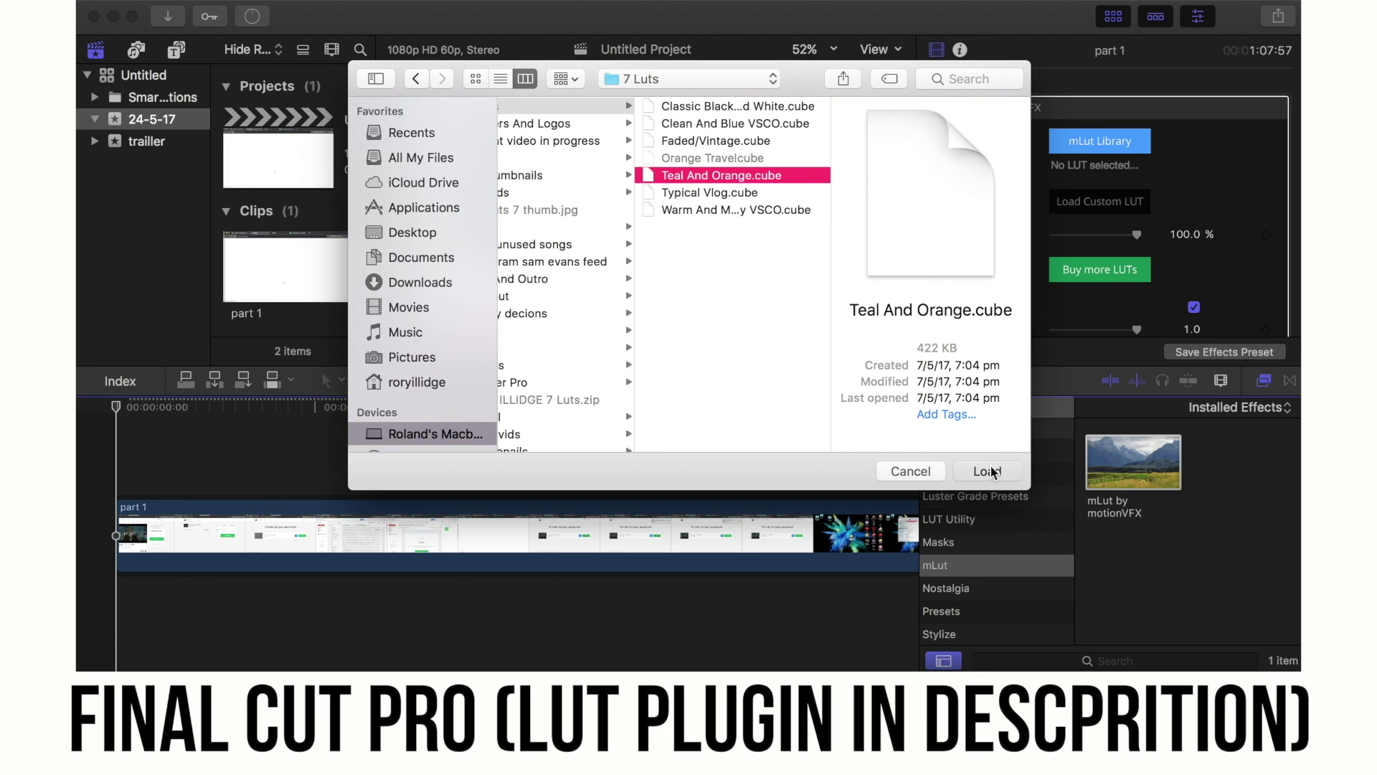